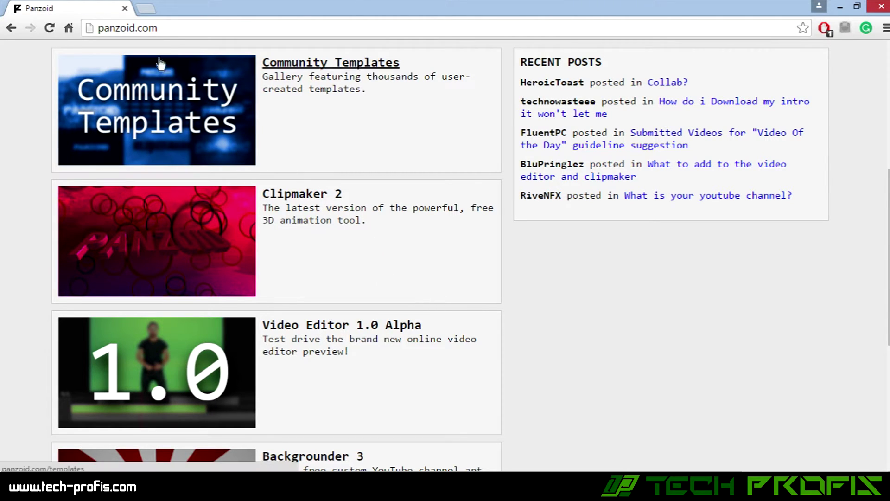
# Launch Clipmaker 2 and pick the blue panzoid intro template from the template list.
pyautogui.moveTo(168, 28); pyautogui.dragTo(106, 27)
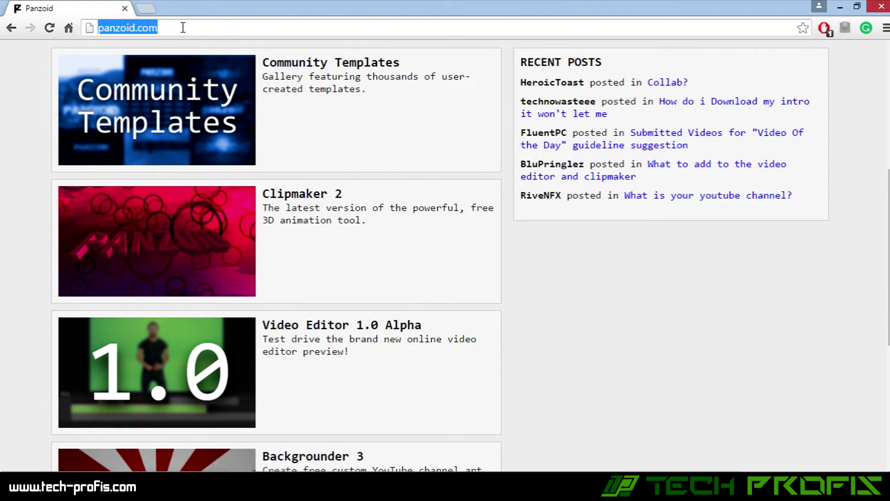
pyautogui.click(594, 302)
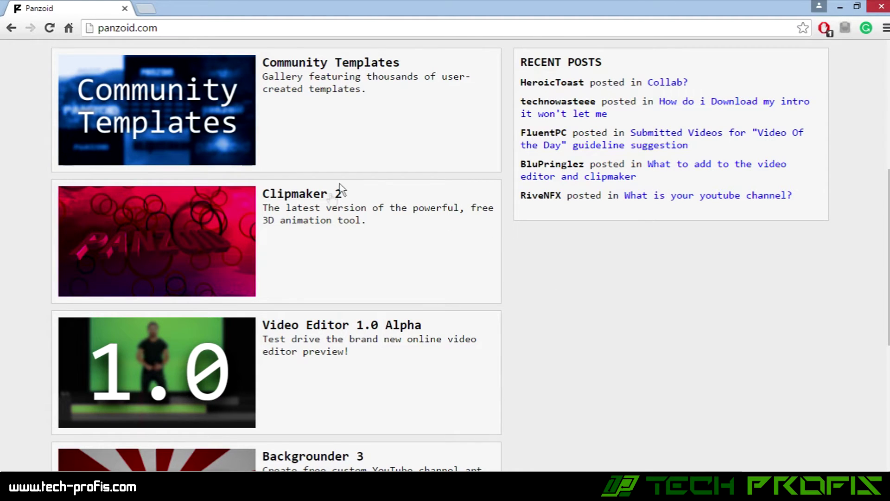
pyautogui.click(302, 199)
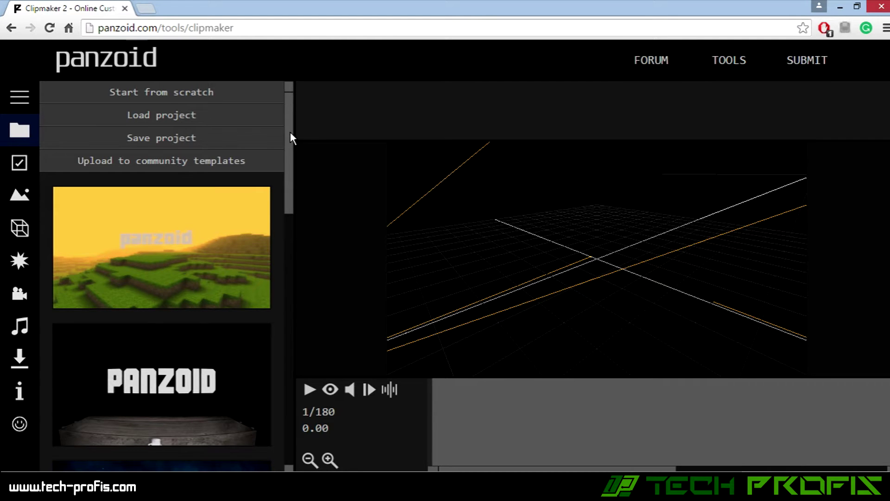
pyautogui.moveTo(289, 134); pyautogui.dragTo(301, 204)
pyautogui.click(182, 265)
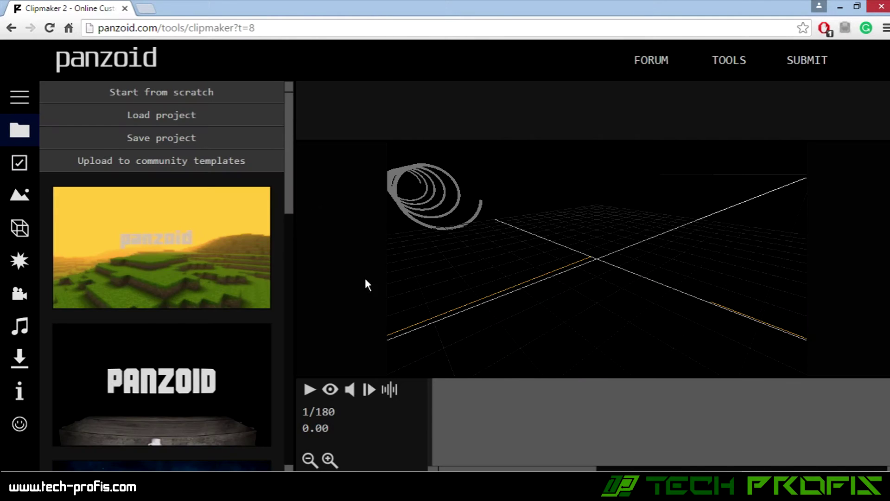
# Preview the blue panzoid template's animation in rendered view, then pause it.
pyautogui.click(330, 390)
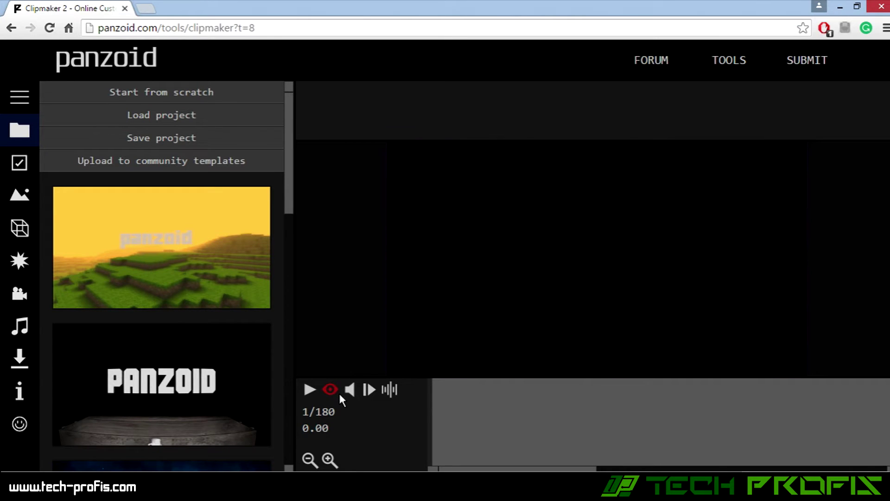
pyautogui.click(309, 390)
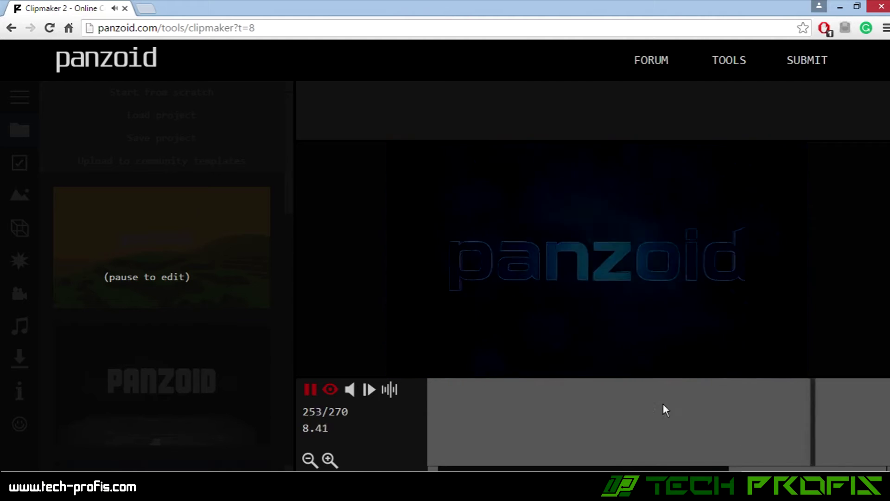
pyautogui.click(310, 389)
# Load the yellow Minecraft terrain template and play its 240-frame intro without guides.
pyautogui.click(144, 247)
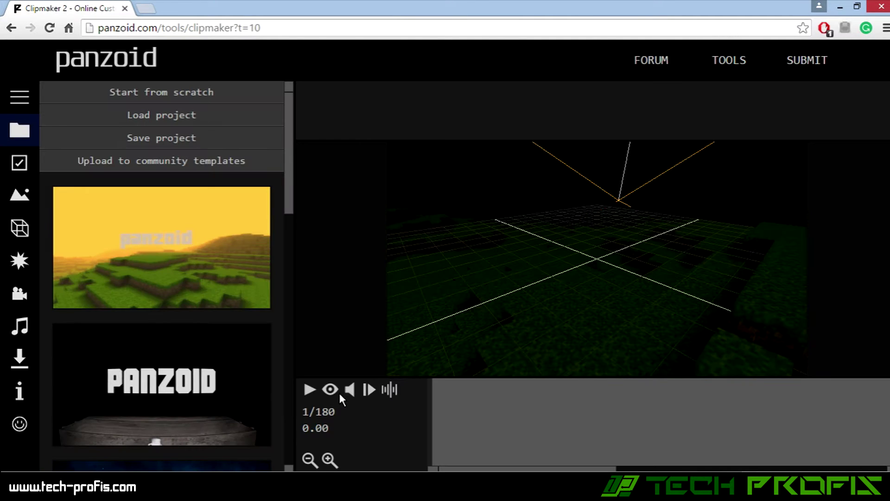
pyautogui.click(331, 390)
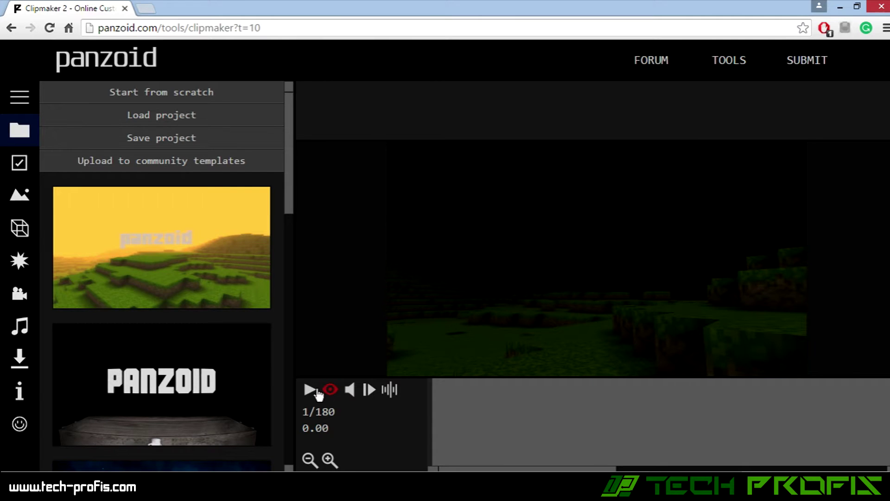
pyautogui.click(310, 390)
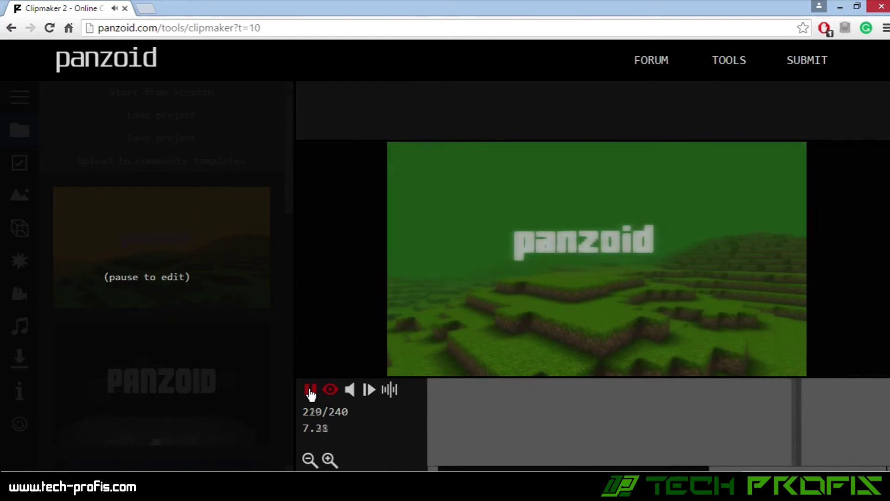
pyautogui.click(310, 390)
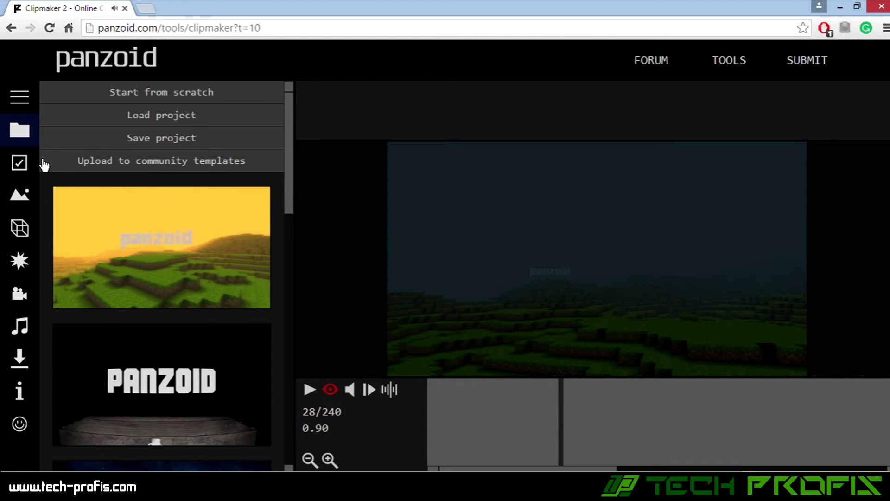
# Check the Basic settings: 1920x1080 resolution, 30 fps, 8.0 seconds length.
pyautogui.click(26, 162)
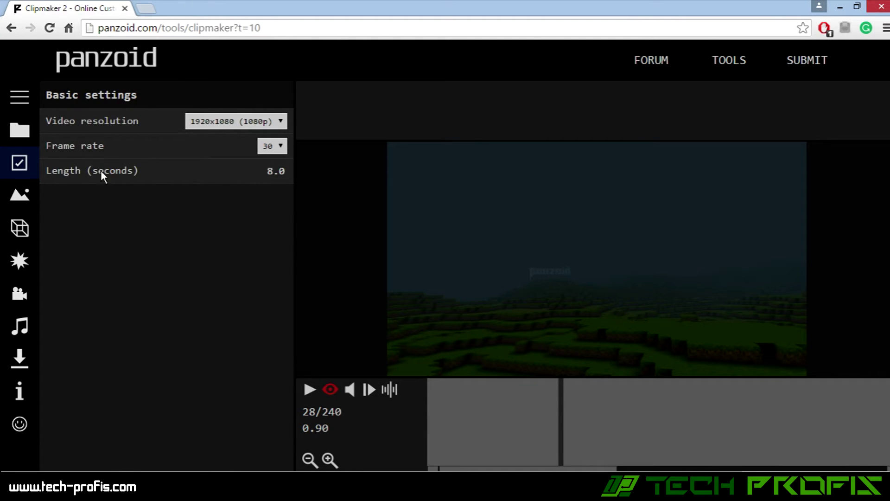
pyautogui.click(27, 195)
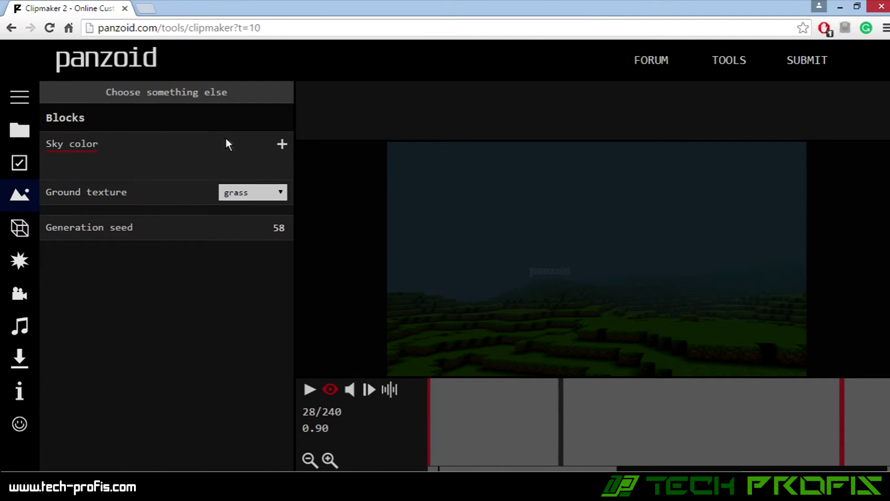
# Try stonebrick and tnt ground textures, then set the terrain ground back to grass.
pyautogui.click(280, 192)
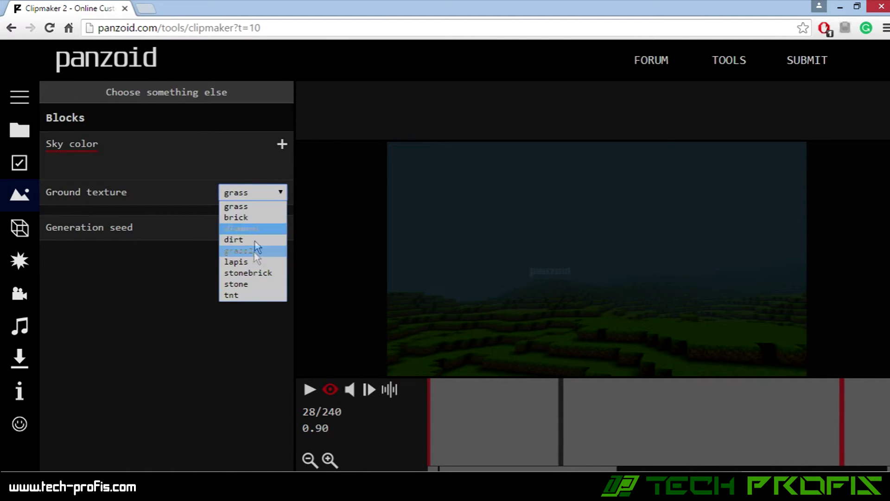
pyautogui.click(241, 272)
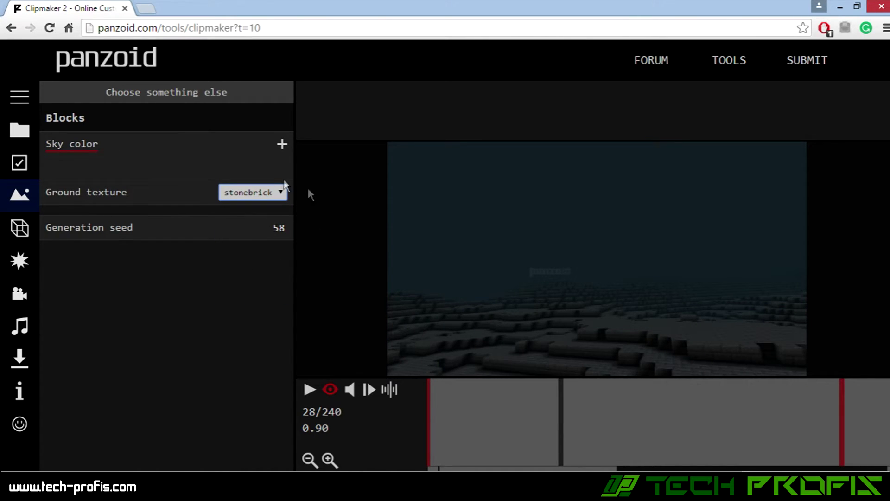
pyautogui.click(281, 190)
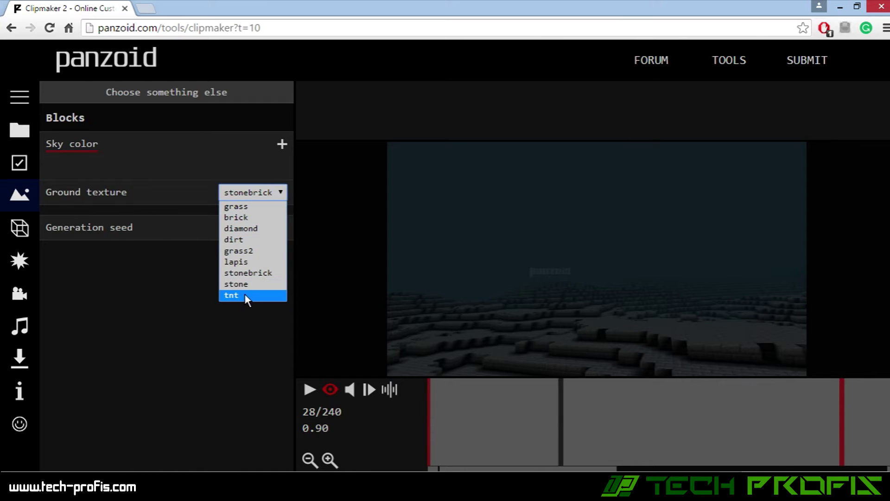
pyautogui.click(245, 294)
pyautogui.click(281, 194)
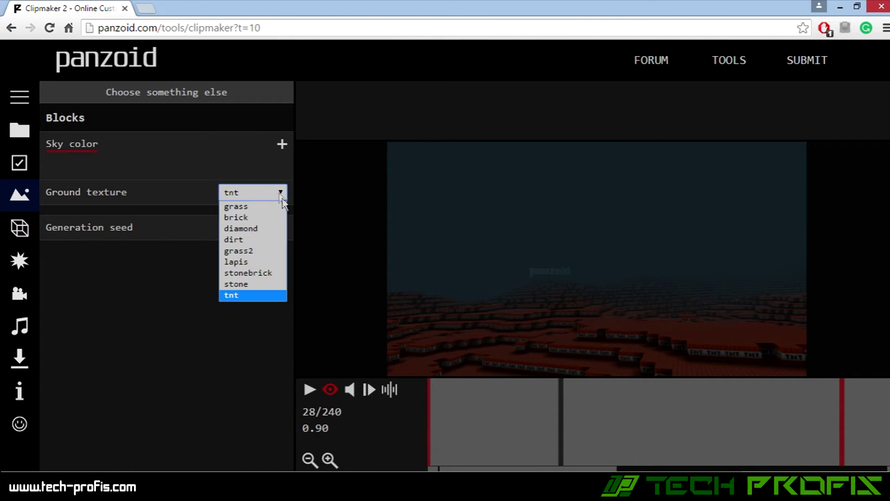
pyautogui.click(242, 206)
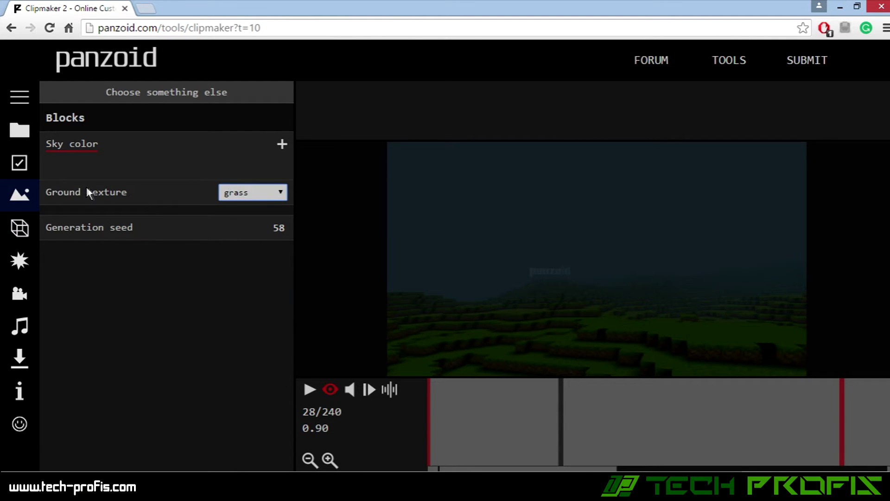
# Add a linear purple-blue sky color to the terrain scene.
pyautogui.click(282, 144)
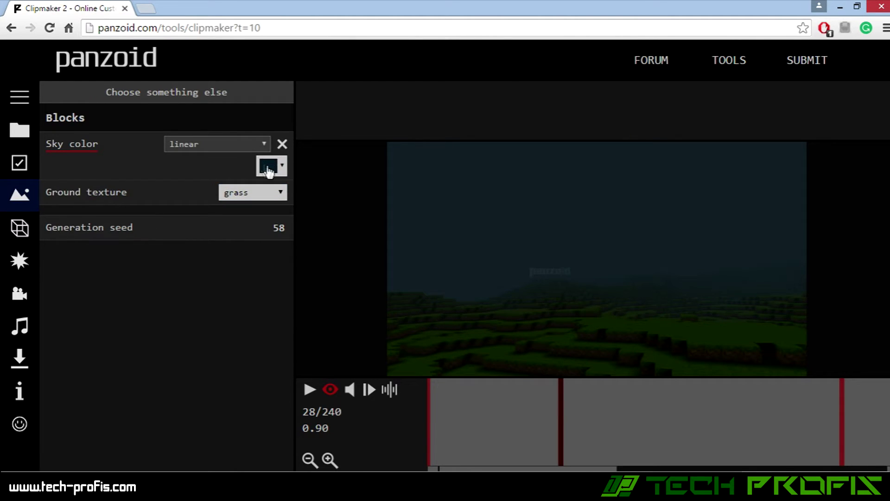
pyautogui.click(268, 169)
pyautogui.click(296, 192)
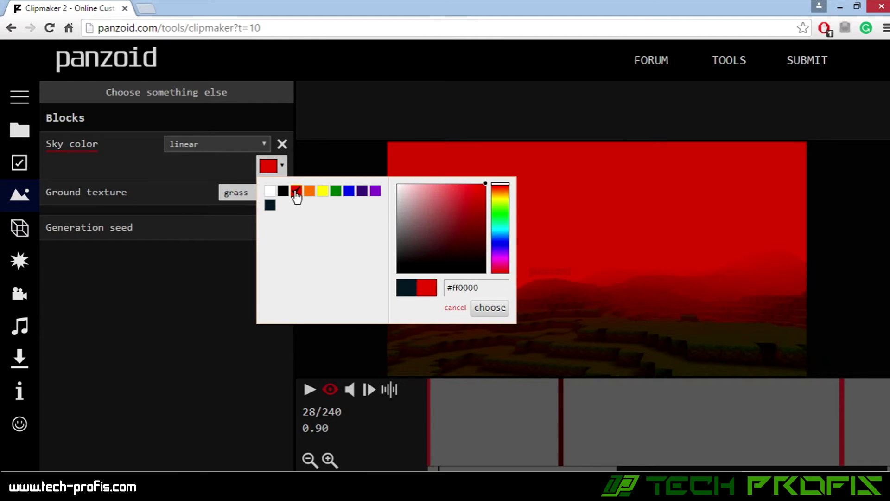
pyautogui.click(348, 191)
pyautogui.moveTo(427, 234); pyautogui.dragTo(462, 240)
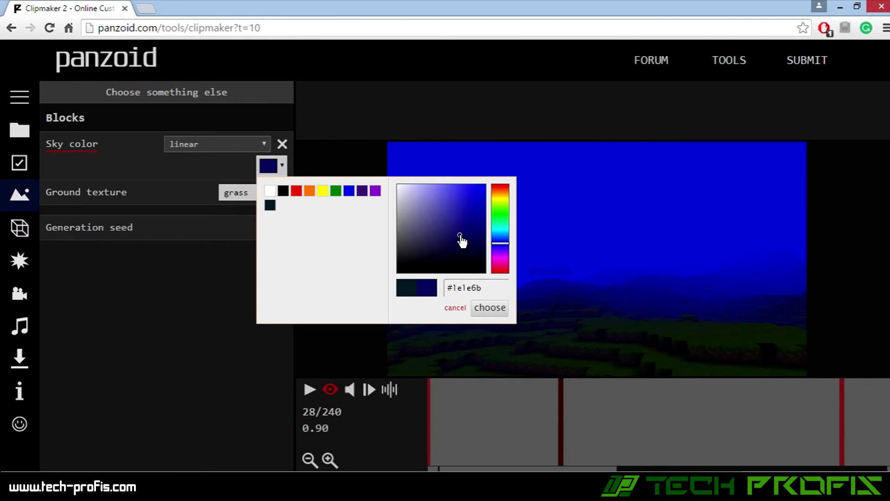
pyautogui.click(455, 307)
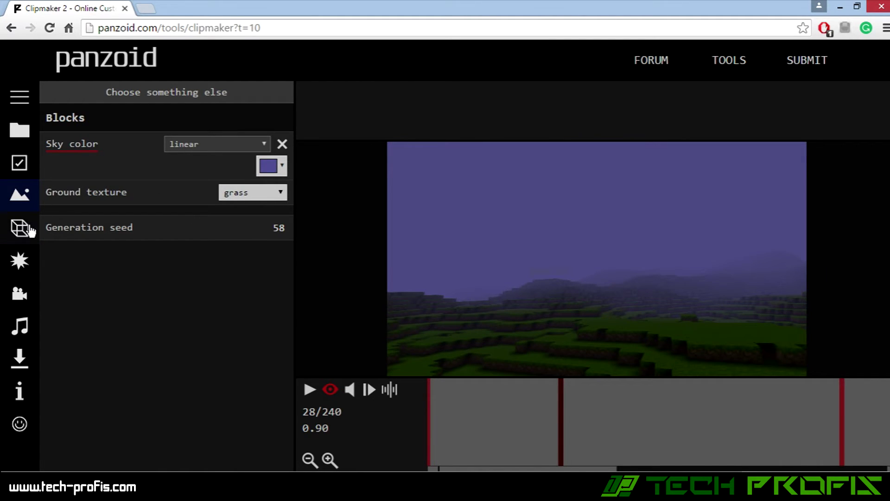
pyautogui.click(20, 228)
# Change the 3D title text from 'panzoid' to 'Tech Profis' and preview the intro.
pyautogui.moveTo(105, 120)
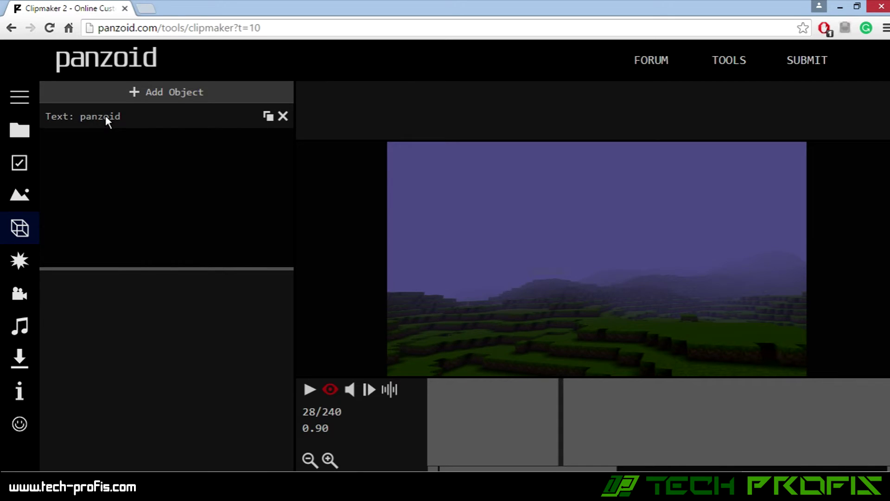
pyautogui.click(105, 116)
pyautogui.moveTo(107, 312); pyautogui.dragTo(40, 320)
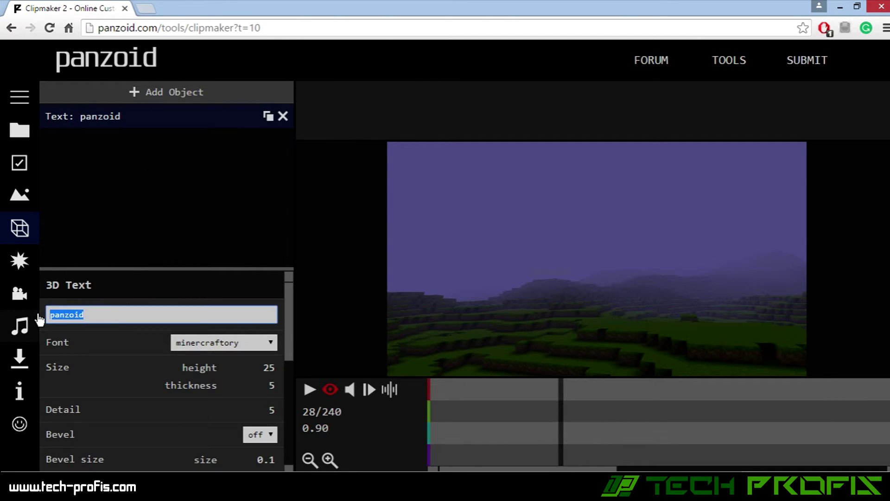
pyautogui.write('Tech Profis')
pyautogui.click(88, 349)
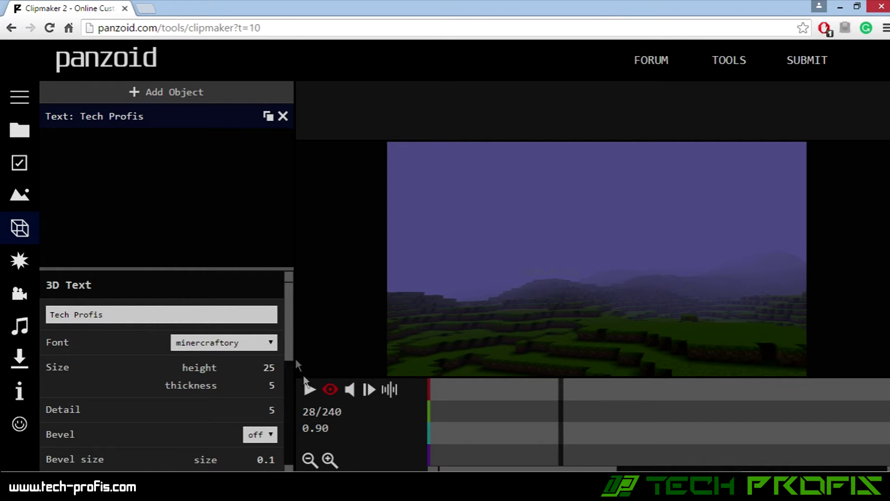
pyautogui.click(310, 390)
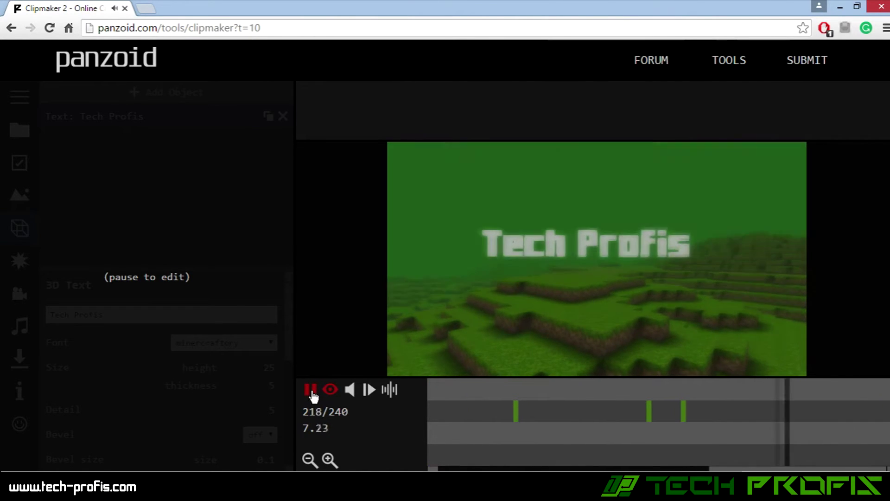
pyautogui.click(310, 392)
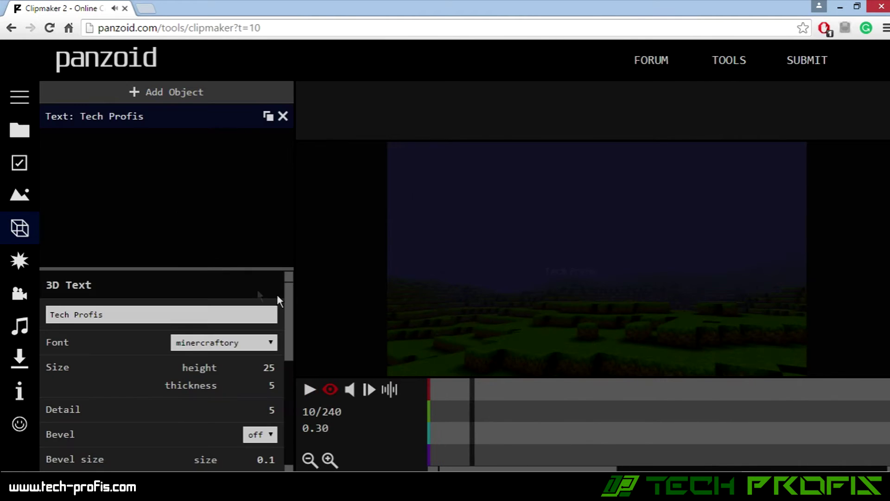
# Set the title's font to minercraftory.
pyautogui.scroll(-2, 288, 302)
pyautogui.click(269, 326)
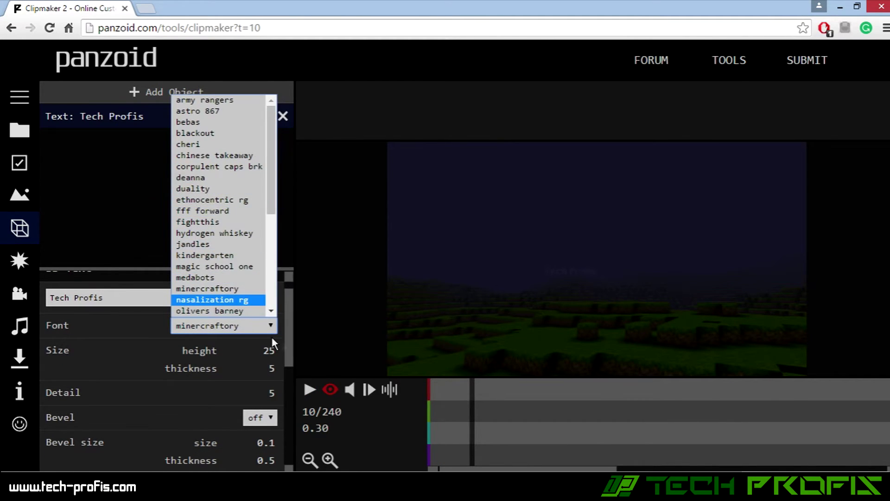
pyautogui.click(271, 335)
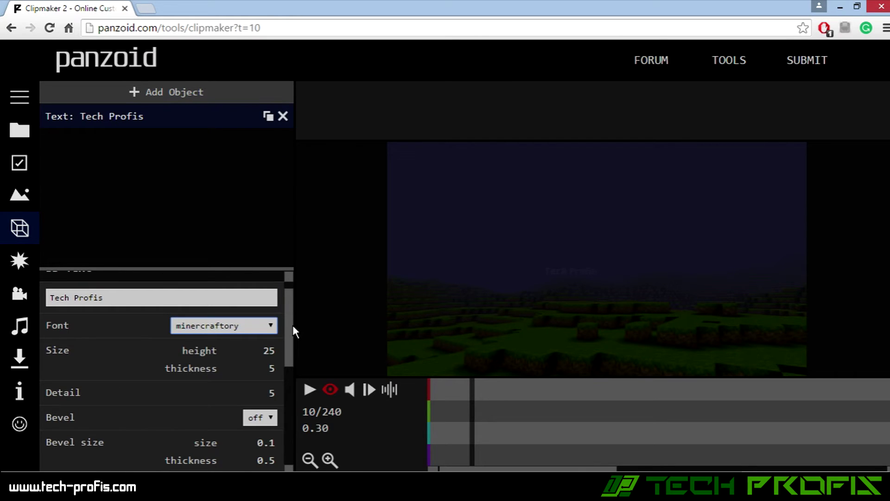
pyautogui.scroll(-3, 291, 343)
pyautogui.scroll(-3, 280, 423)
pyautogui.scroll(6, 294, 355)
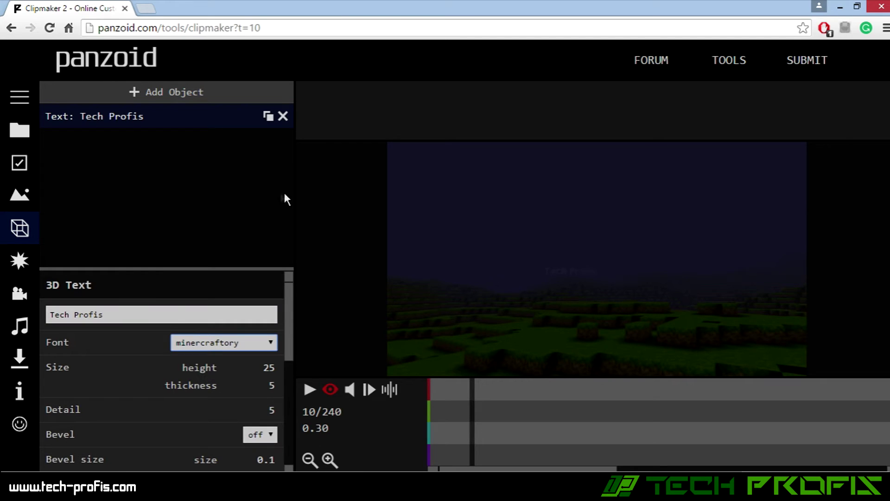
# Inspect the Color Correction, Bloom and Shutter effects, then the camera and audio settings.
pyautogui.click(19, 260)
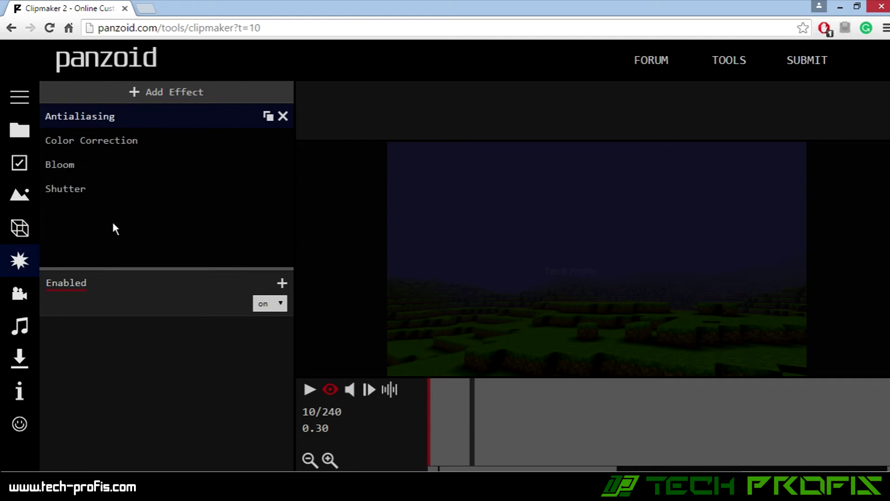
pyautogui.click(90, 141)
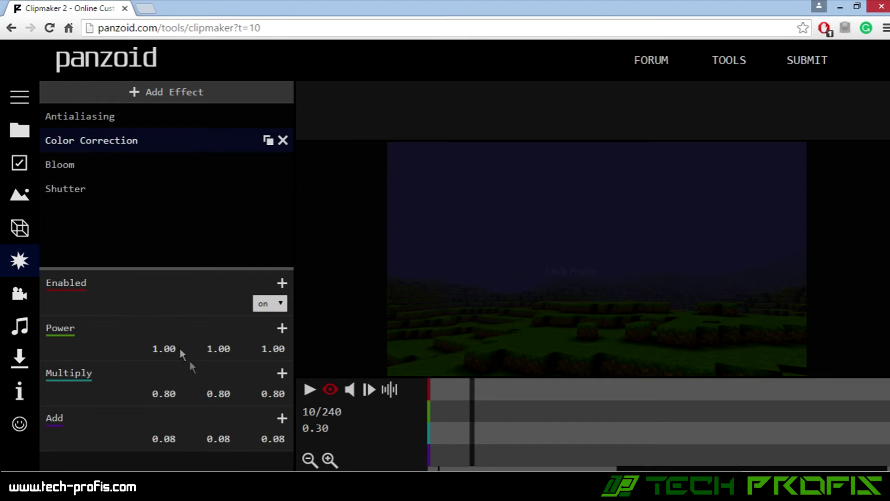
pyautogui.click(85, 168)
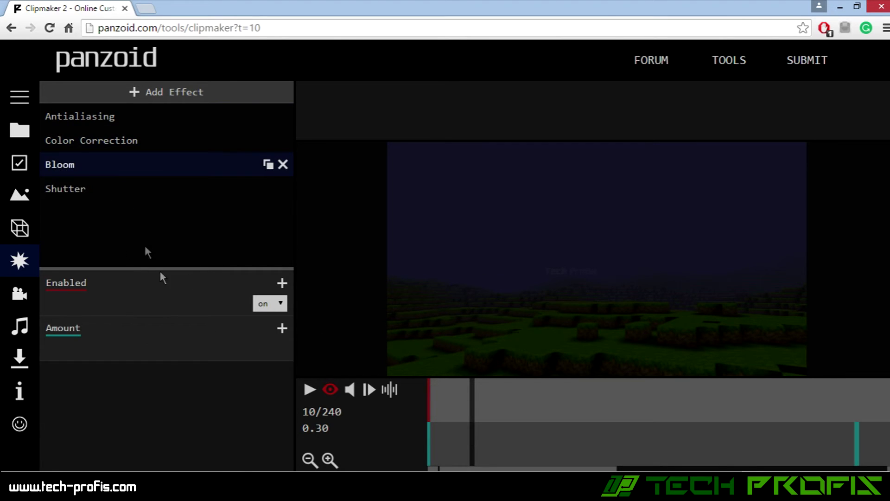
pyautogui.click(84, 194)
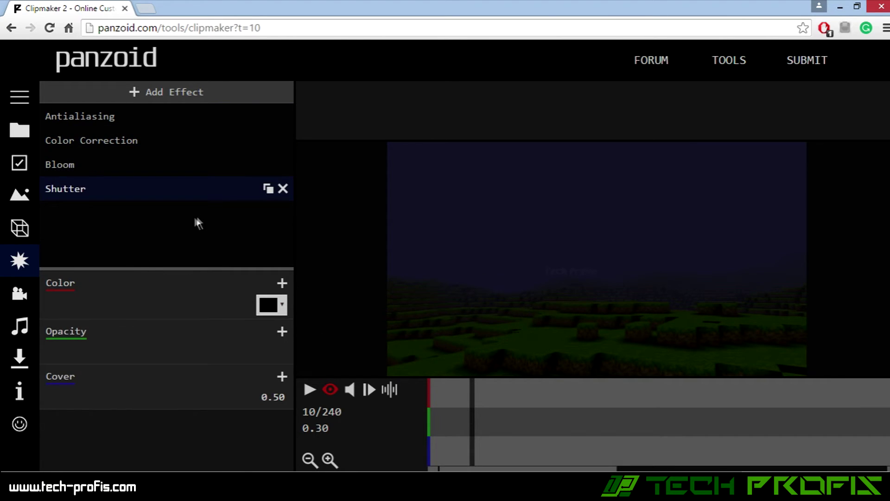
pyautogui.click(27, 293)
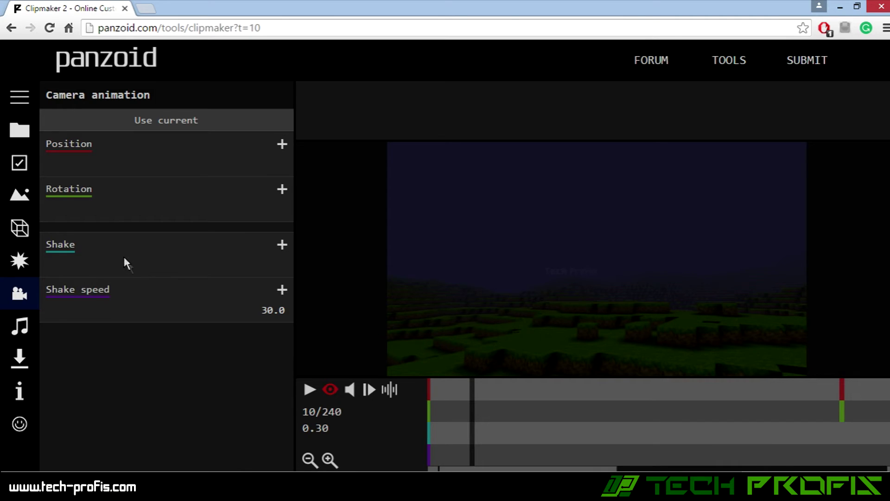
pyautogui.click(22, 326)
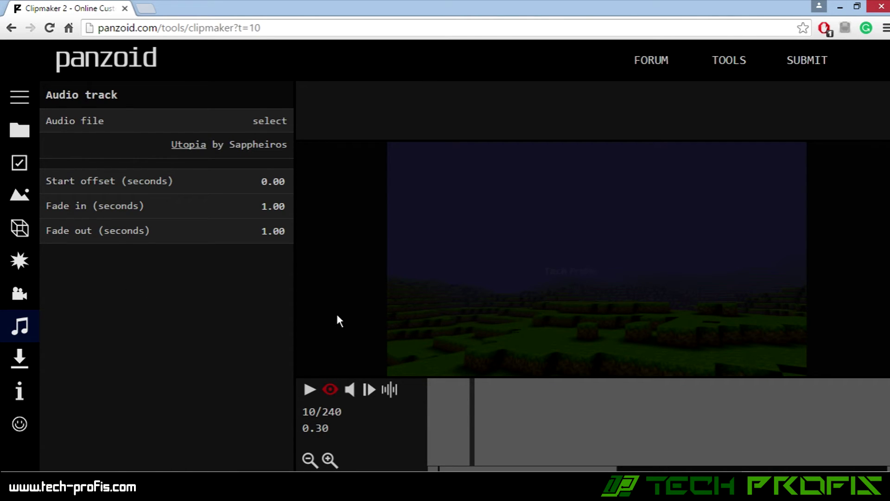
pyautogui.click(311, 389)
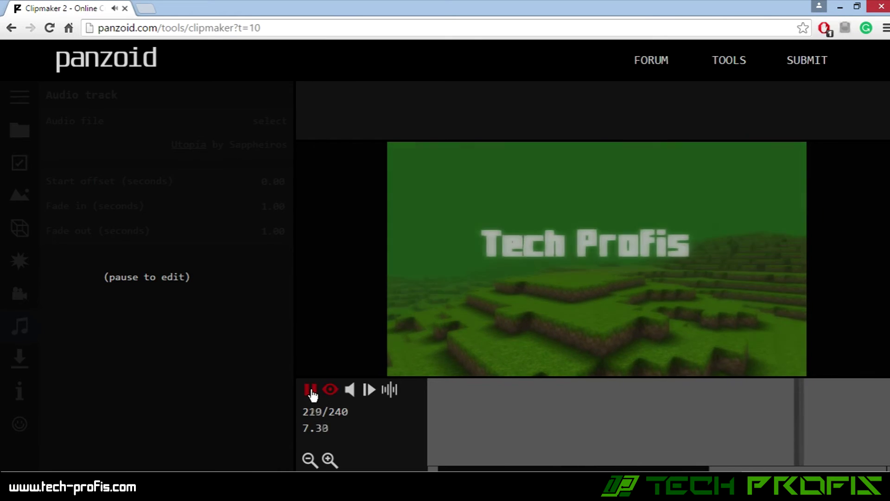
pyautogui.click(311, 390)
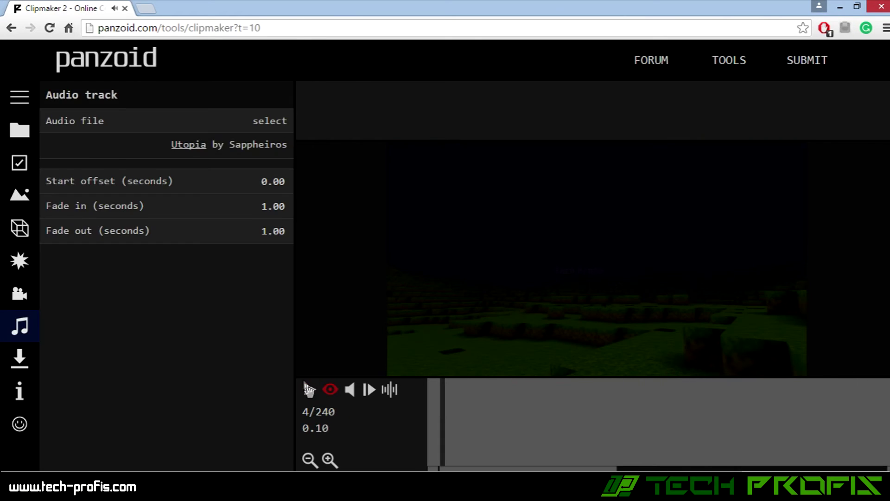
# Set the render mode to best quality and start rendering the Tech Profis intro.
pyautogui.click(18, 368)
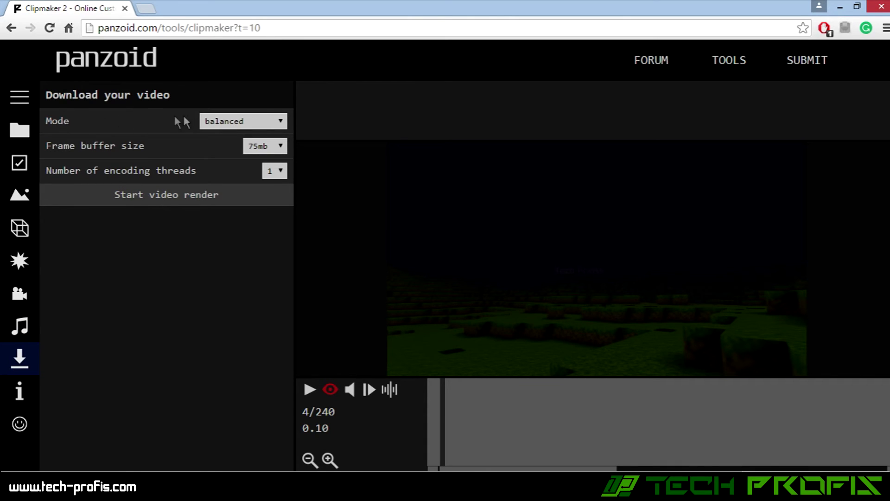
pyautogui.click(253, 123)
pyautogui.click(237, 155)
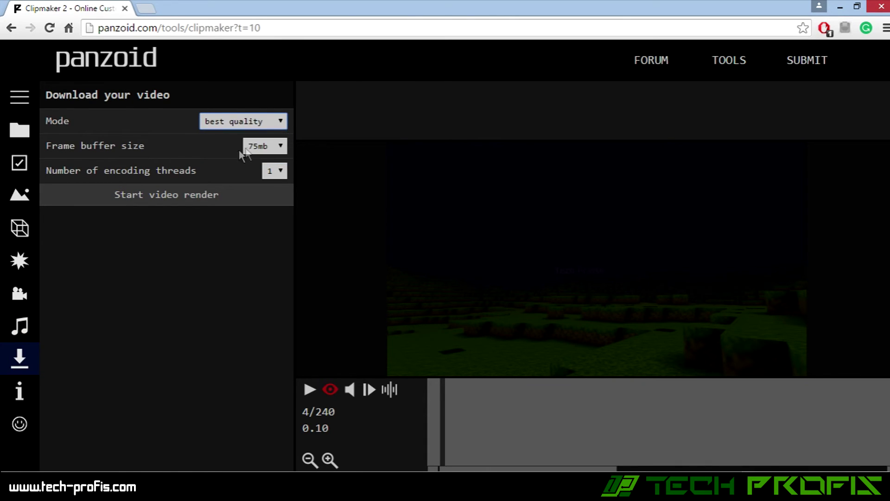
pyautogui.click(160, 203)
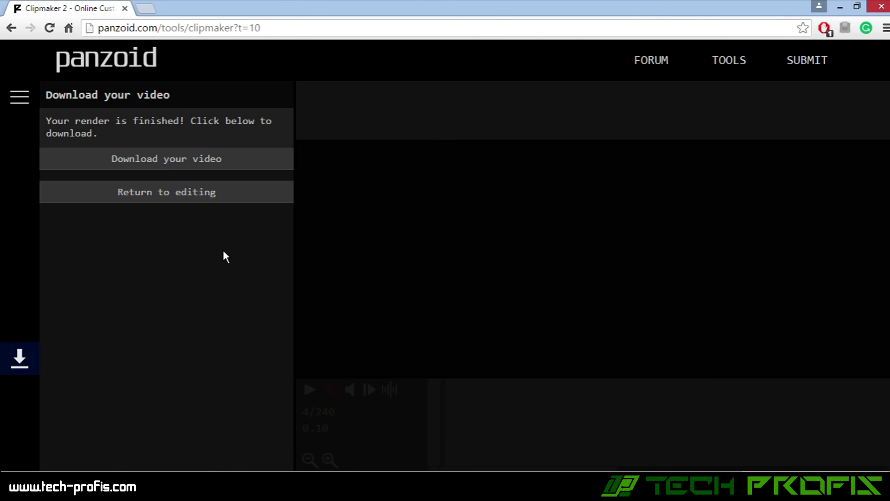
# Download clipmaker (3).mp4, watch it in Windows Media Player, then close the player.
pyautogui.click(177, 164)
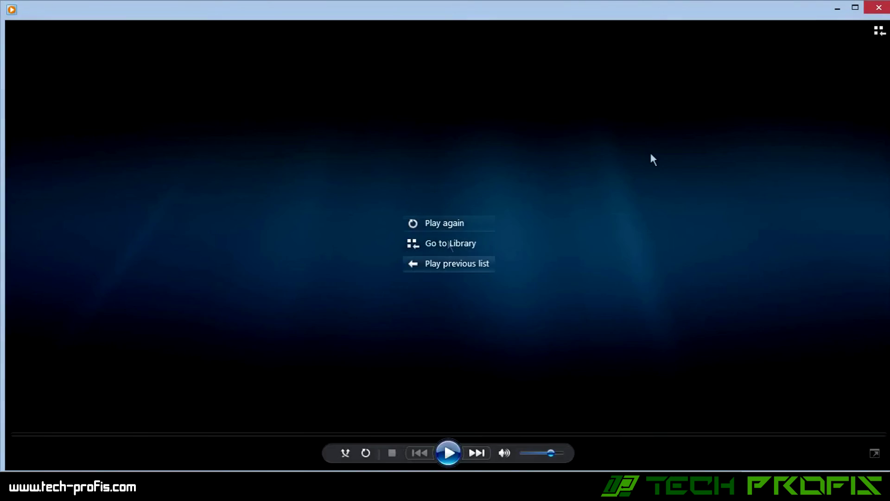
pyautogui.click(878, 7)
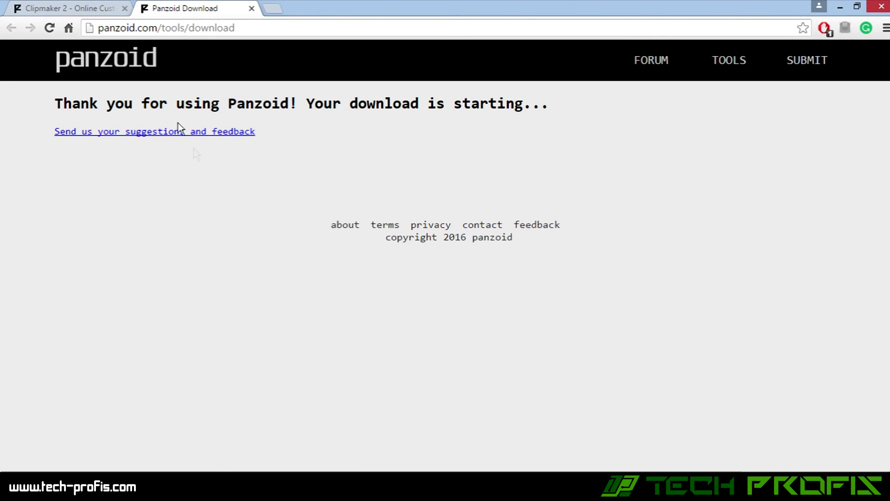
# Leave the editor, browse Newest Community Templates, and open the white NAME template in Clipmaker.
pyautogui.hotkey('ctrl', 'shift', 'Tab')
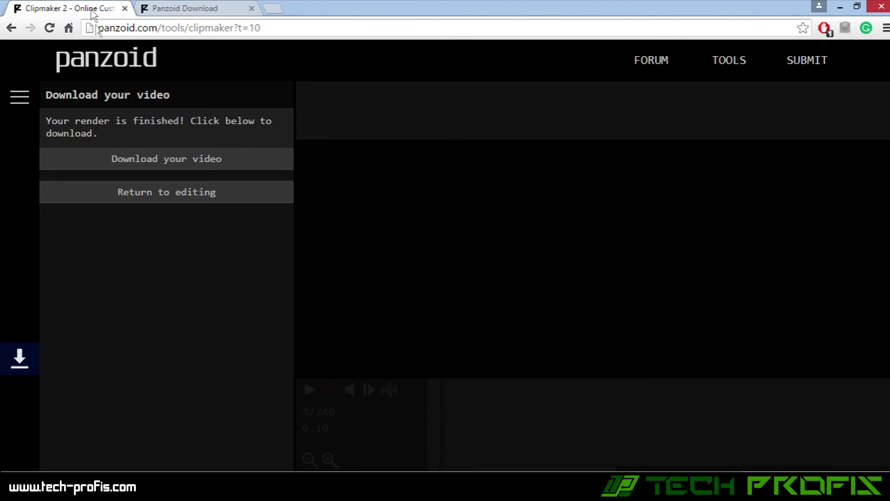
pyautogui.click(103, 63)
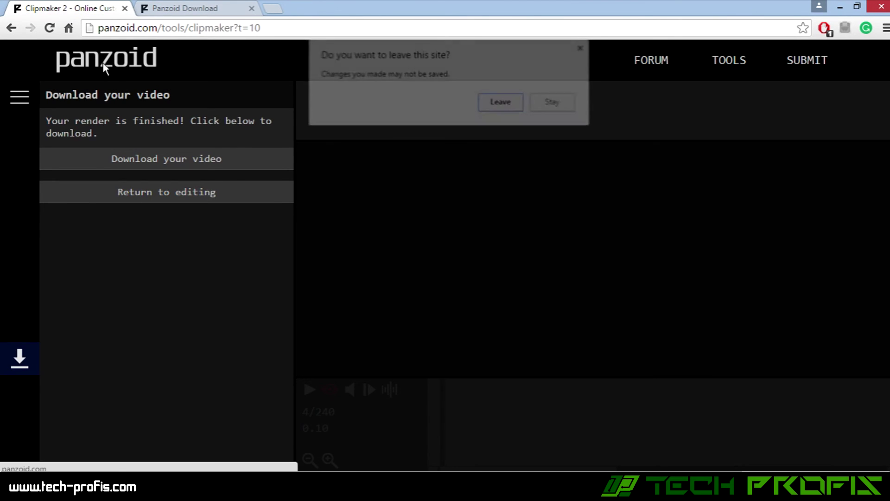
pyautogui.click(515, 102)
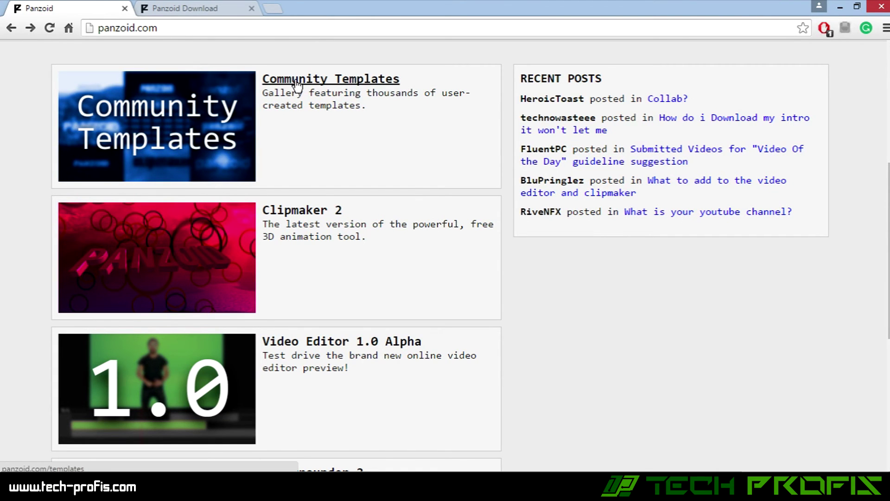
pyautogui.click(297, 82)
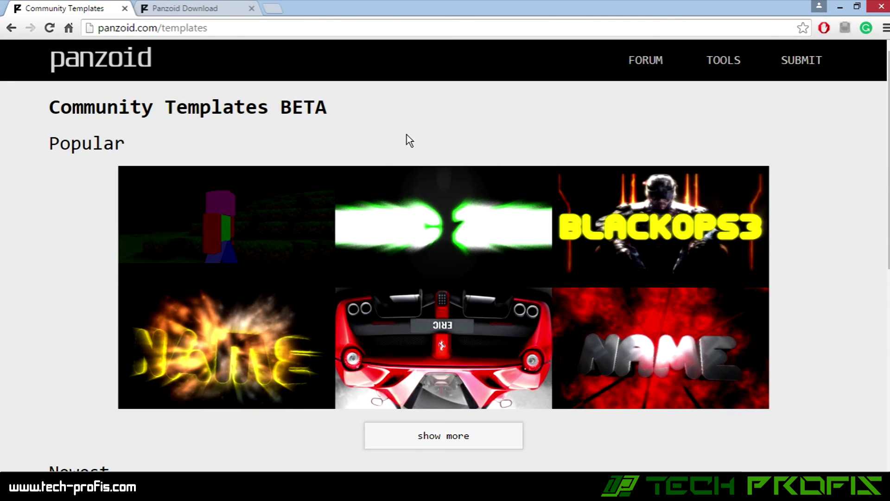
pyautogui.scroll(-2, 54, 263)
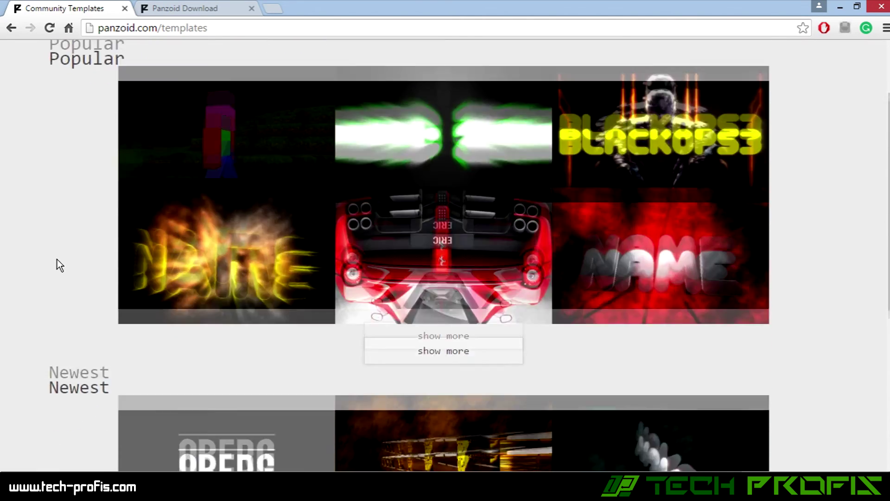
pyautogui.scroll(-4, 57, 260)
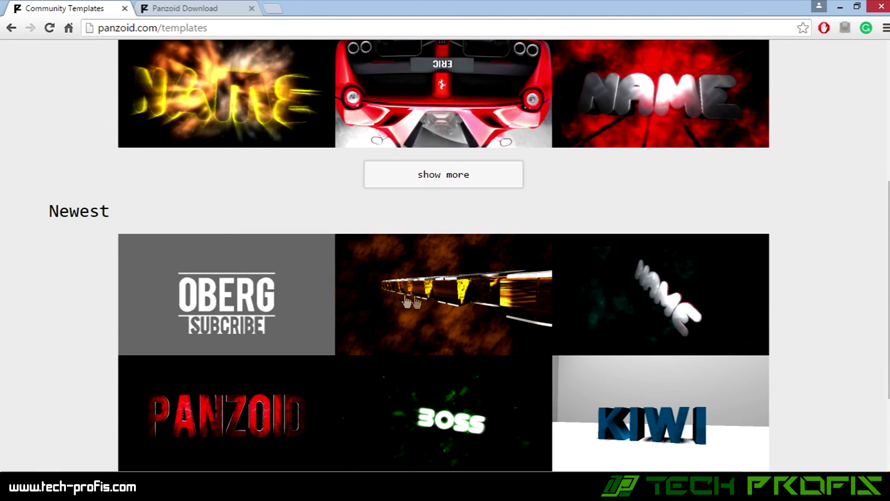
pyautogui.click(626, 290)
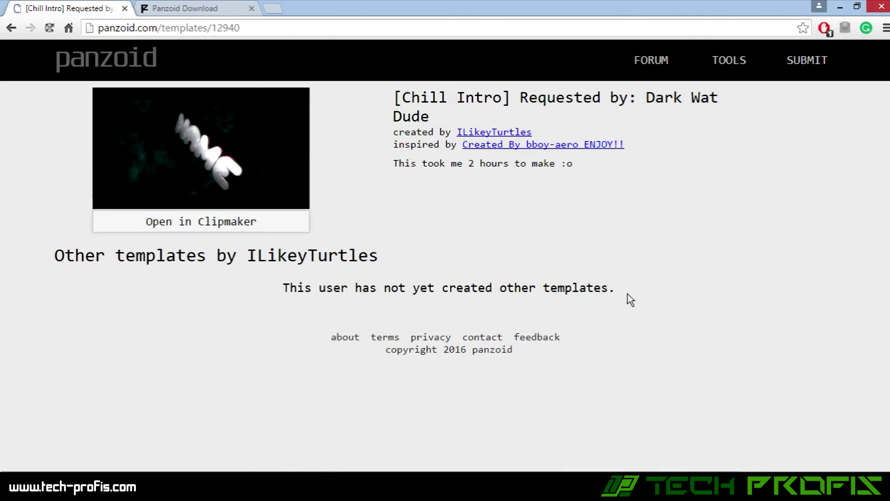
pyautogui.click(186, 224)
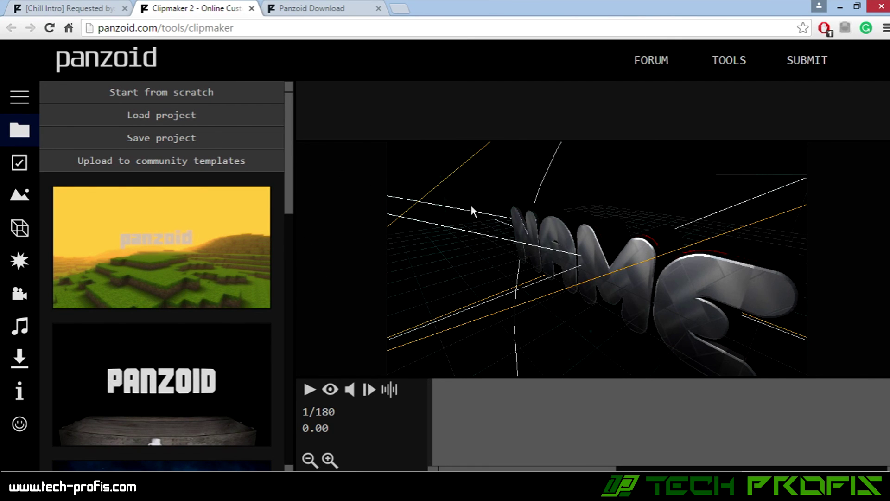
# Preview the teal-particle NAME template with guides hidden, then pause playback.
pyautogui.click(330, 389)
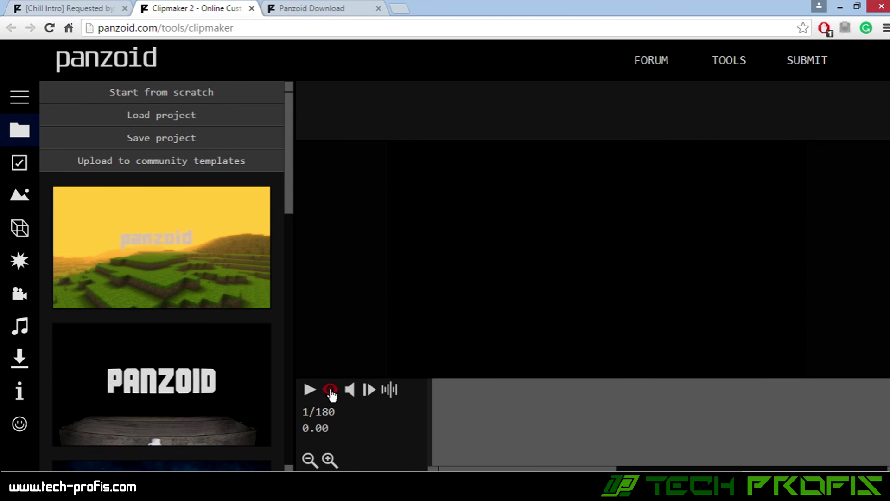
pyautogui.click(309, 390)
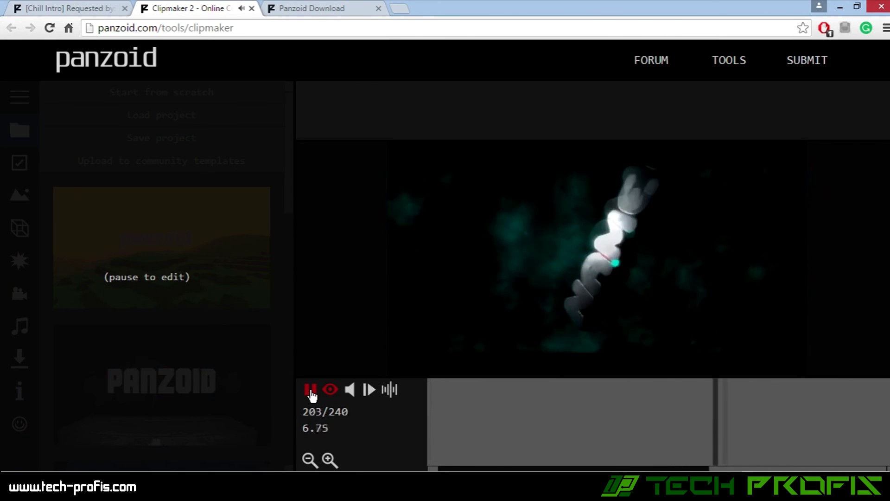
pyautogui.click(310, 391)
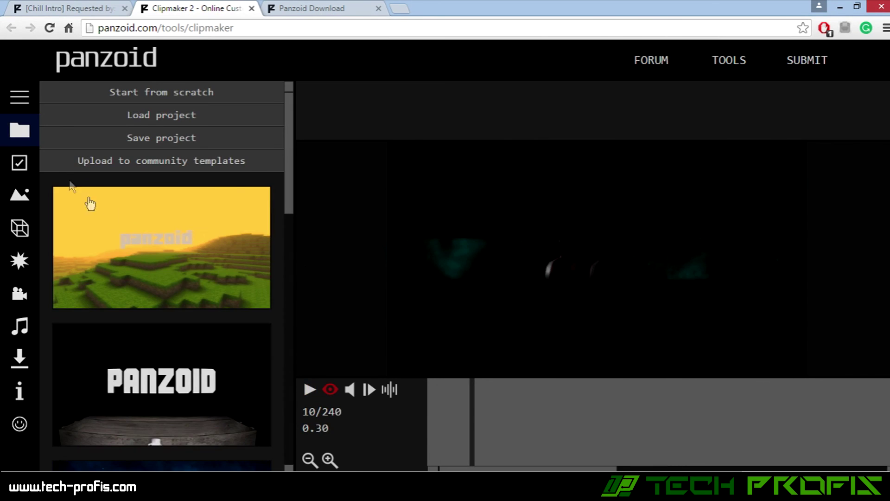